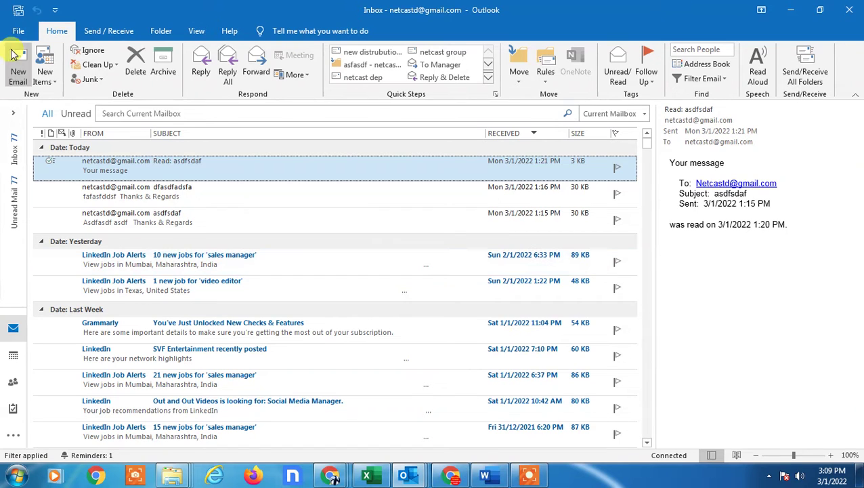
# - Look through the account view and ribbon customisation settings, closing them without changes
pyautogui.click(20, 30)
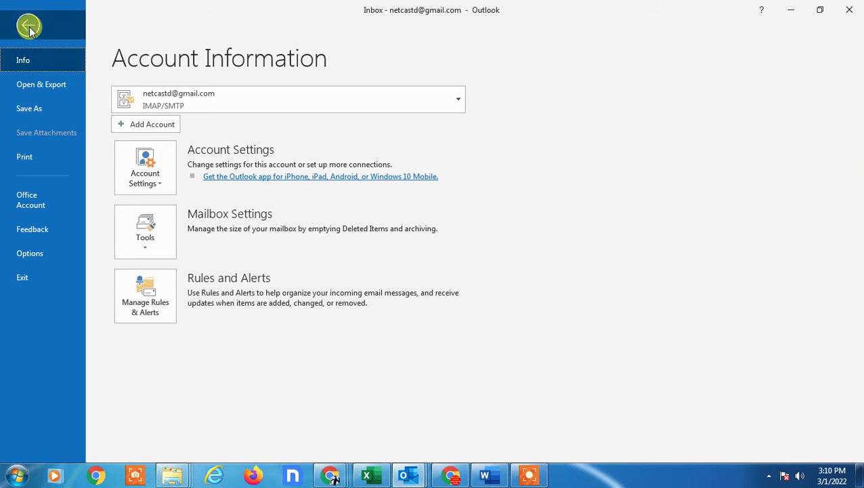
pyautogui.click(29, 27)
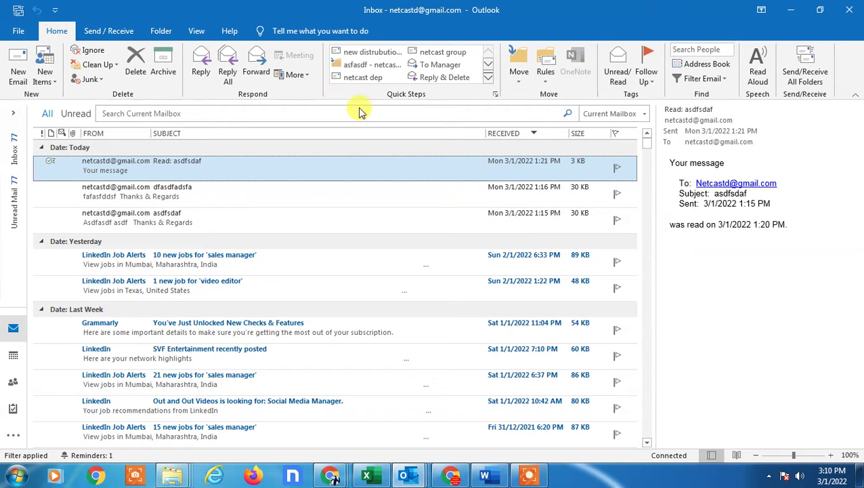
pyautogui.rightClick(456, 97)
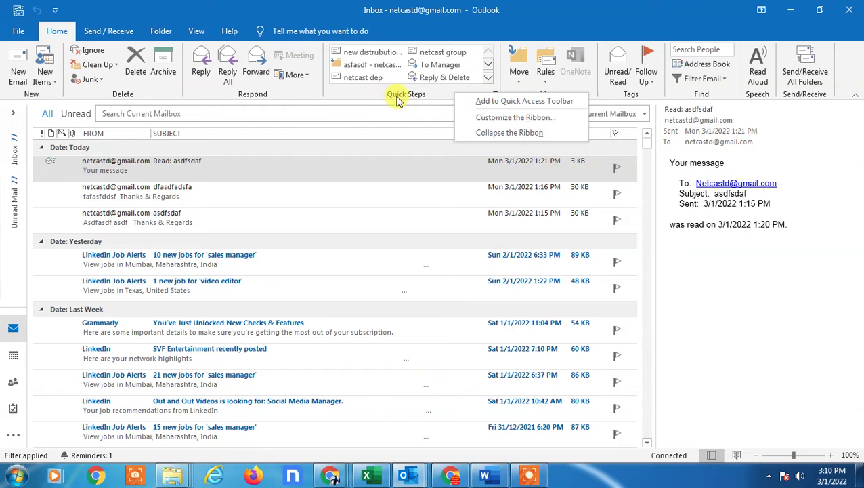
pyautogui.rightClick(293, 94)
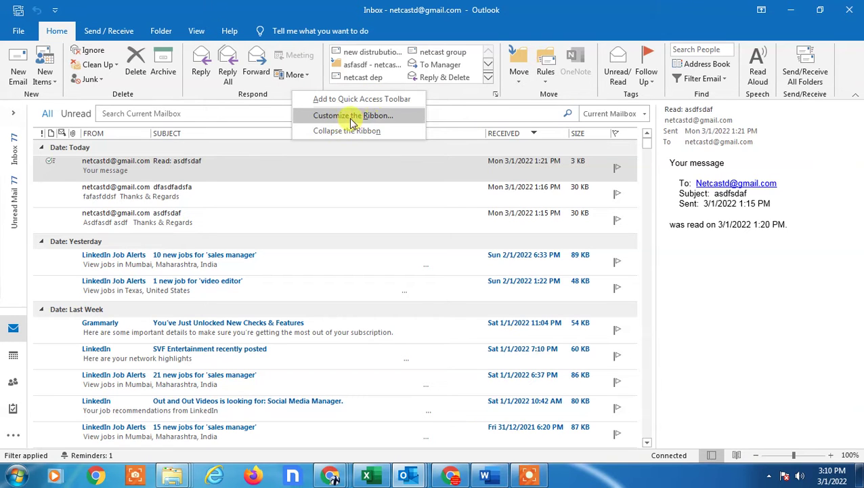
pyautogui.click(375, 116)
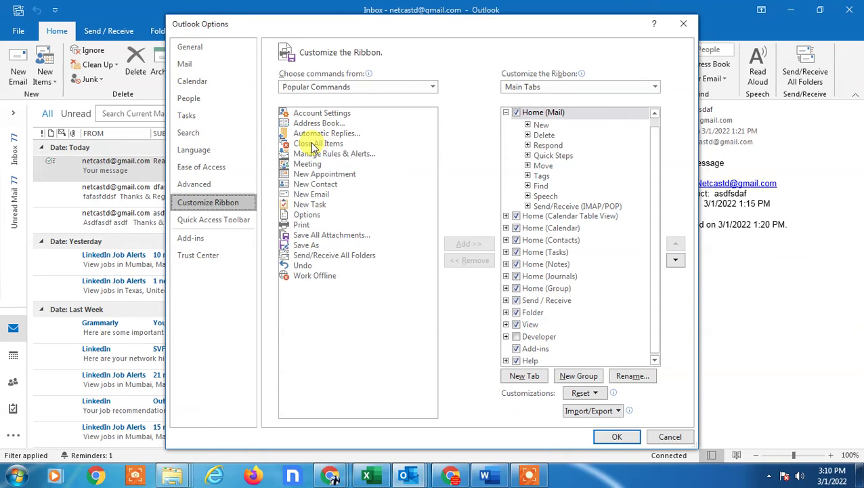
pyautogui.moveTo(406, 26); pyautogui.dragTo(363, 196)
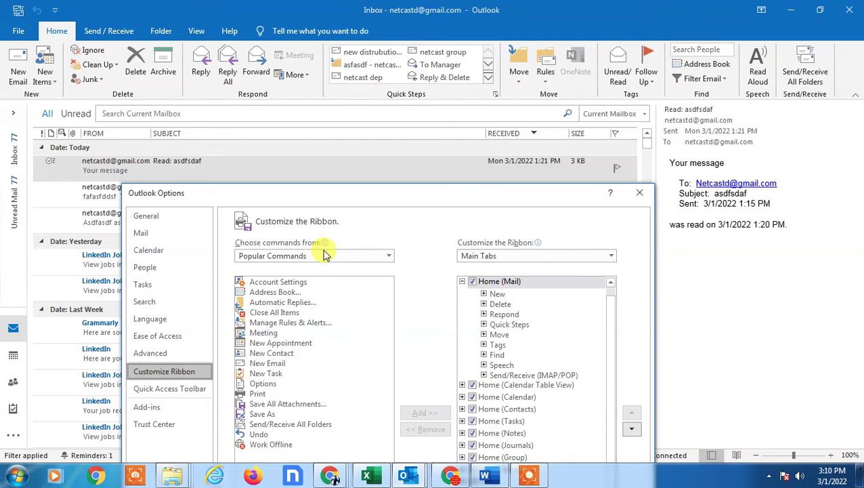
pyautogui.click(314, 215)
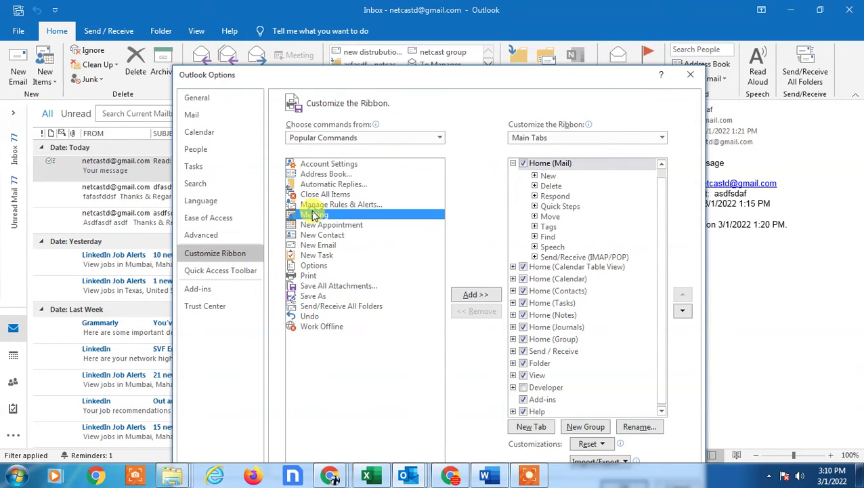
pyautogui.moveTo(528, 72); pyautogui.dragTo(491, 7)
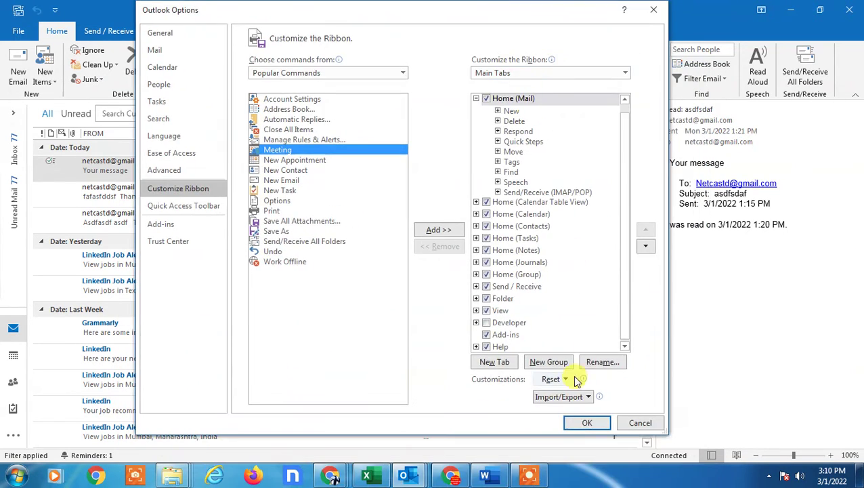
pyautogui.click(653, 9)
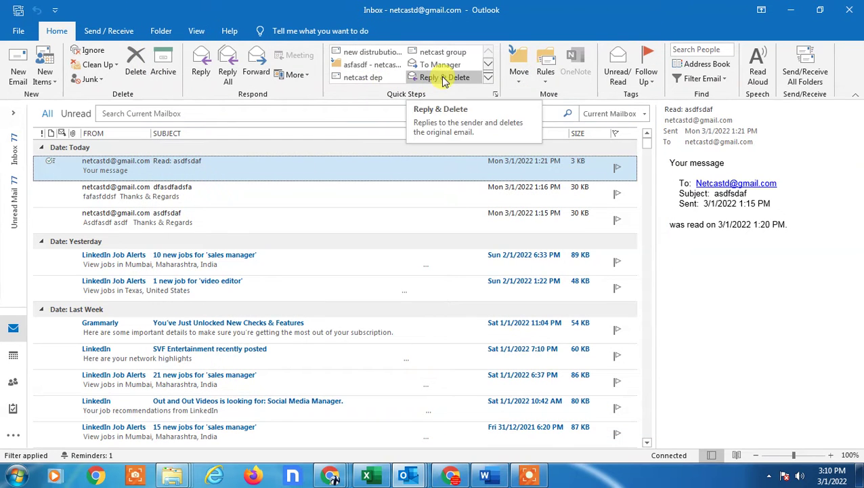
# - Test a Quick Step that opens a pre-addressed message, then discard that message unsaved
pyautogui.scroll(-1, 393, 89)
pyautogui.scroll(1, 387, 84)
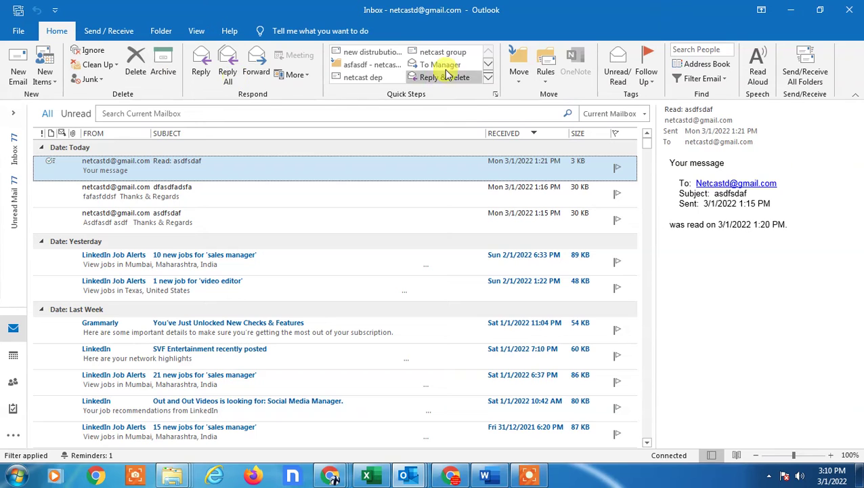
pyautogui.click(489, 80)
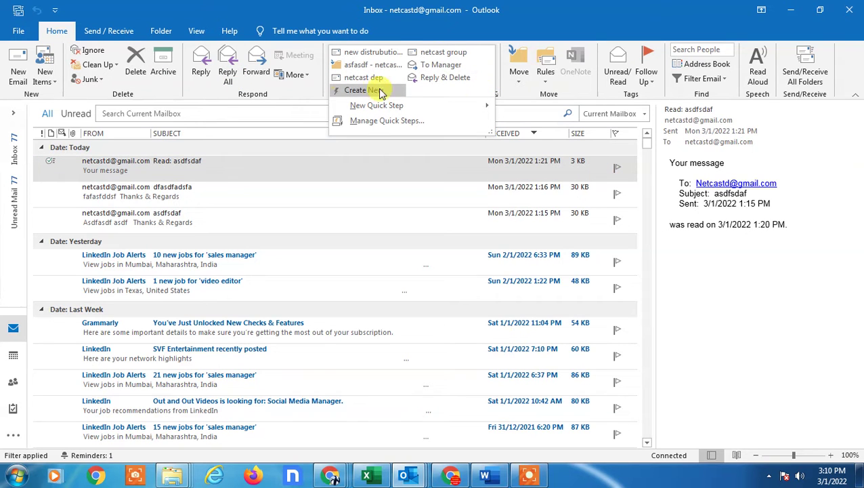
pyautogui.click(371, 64)
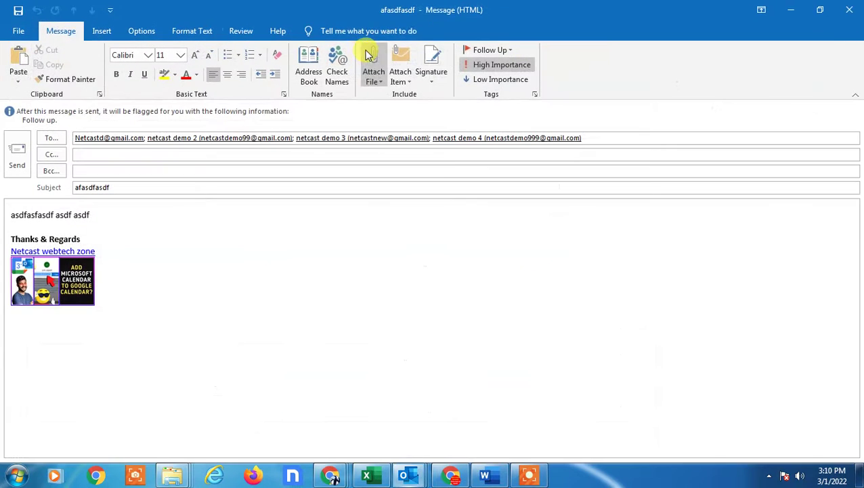
pyautogui.click(855, 8)
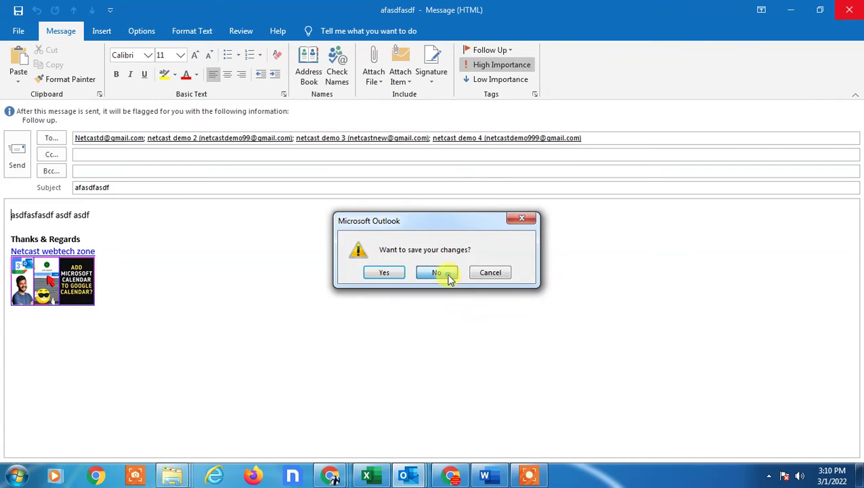
pyautogui.click(437, 272)
# - Remove the new distribution list, asfasdf and netcast group Quick Steps, confirming each deletion
pyautogui.rightClick(366, 52)
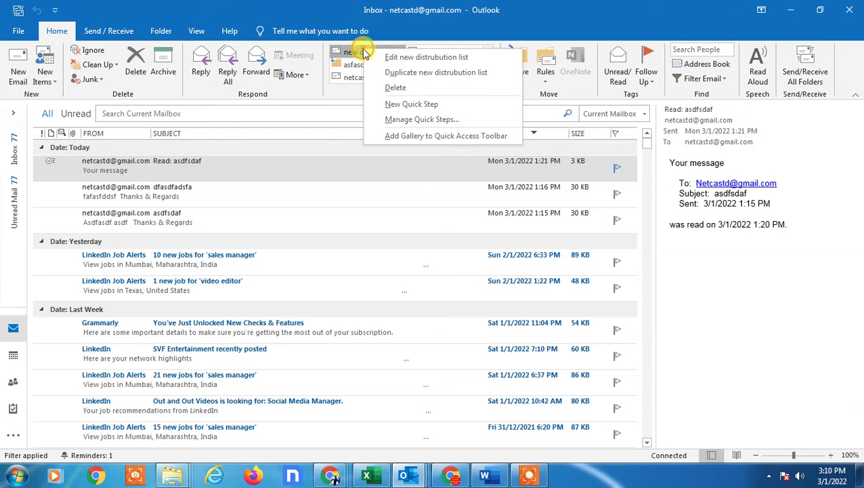
pyautogui.click(421, 93)
pyautogui.click(422, 272)
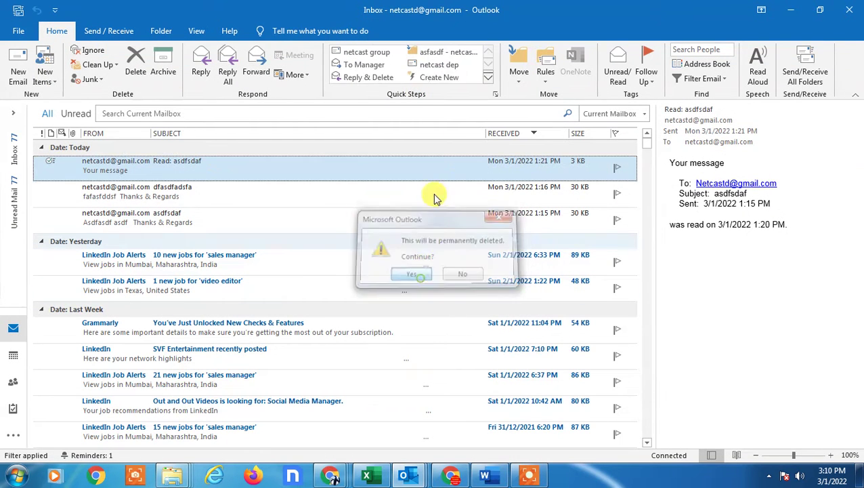
pyautogui.rightClick(425, 57)
pyautogui.click(456, 94)
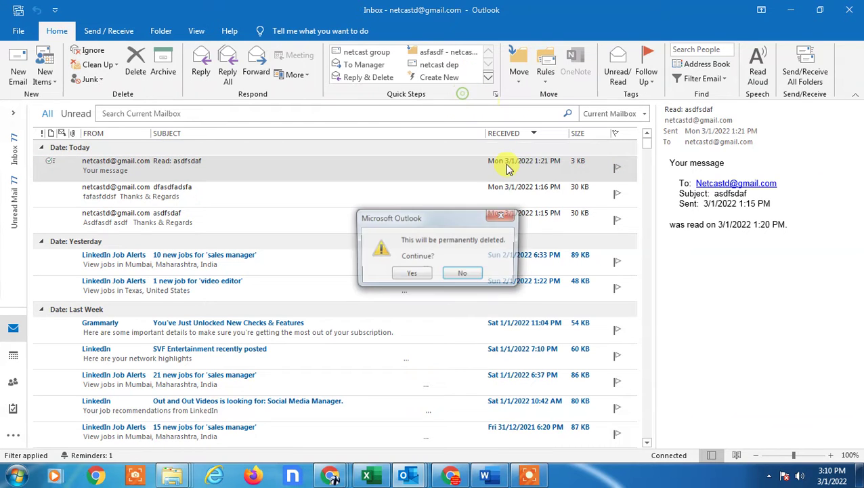
pyautogui.click(418, 275)
pyautogui.rightClick(374, 54)
pyautogui.press('Escape')
pyautogui.rightClick(366, 54)
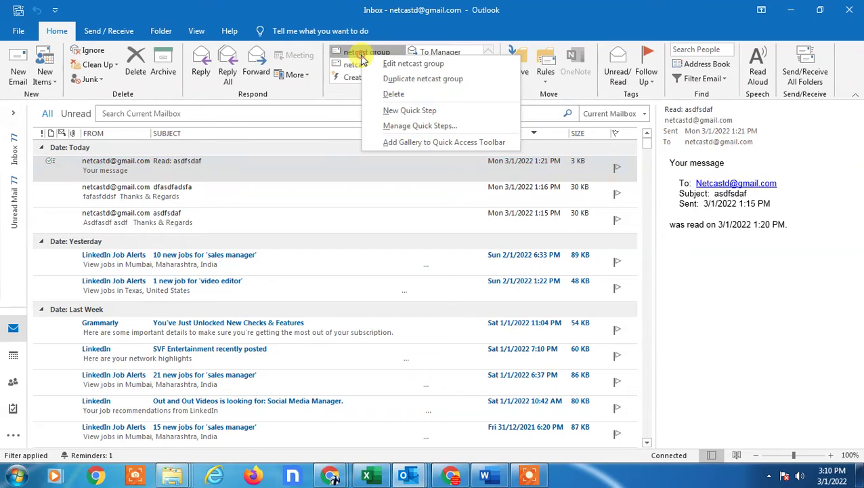
pyautogui.click(396, 89)
pyautogui.click(406, 274)
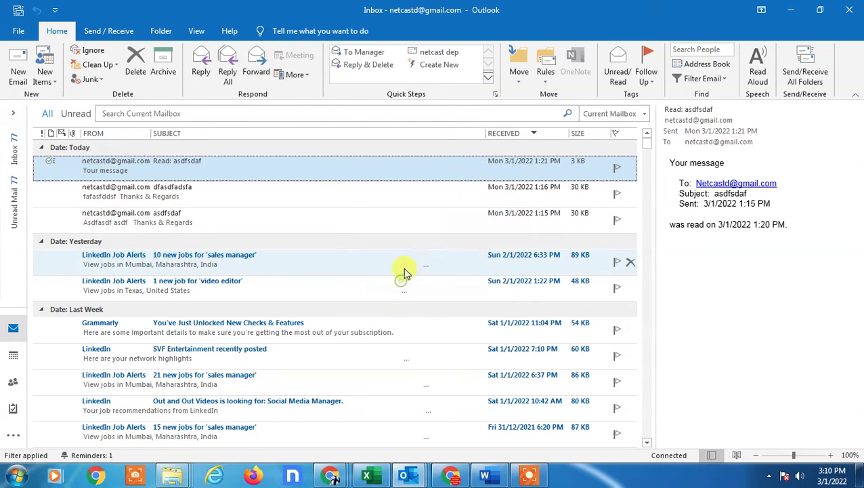
# - Start a new Quick Step named 'gru…' with a New Message action and open the address book from To
pyautogui.click(445, 67)
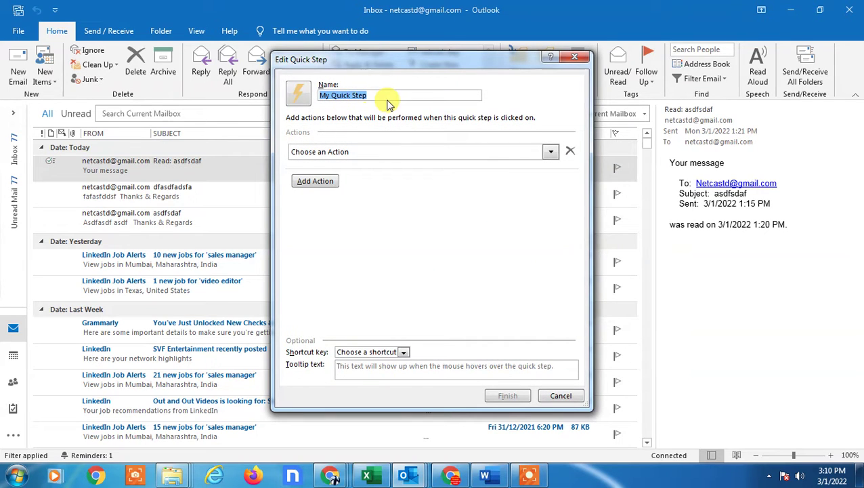
pyautogui.write('gru')
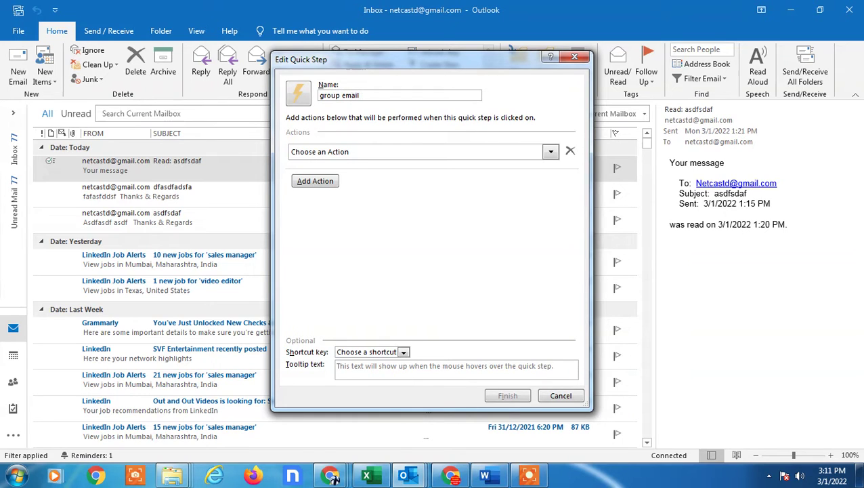
pyautogui.click(550, 153)
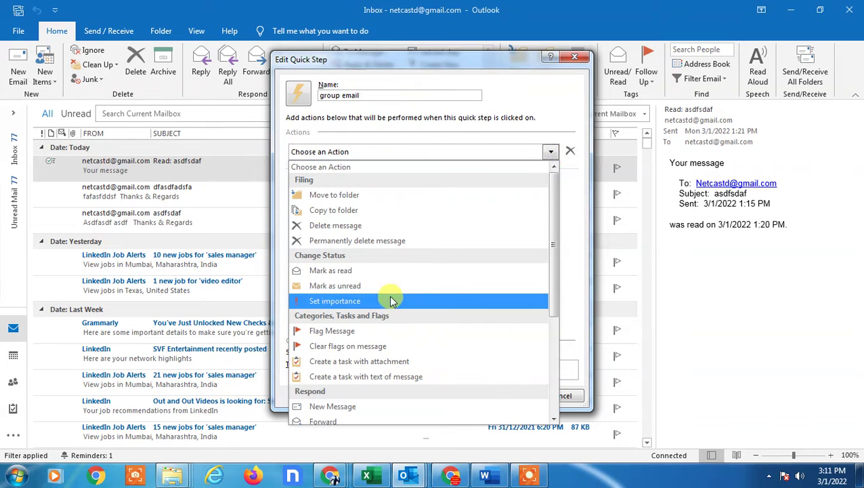
pyautogui.scroll(-1, 359, 376)
pyautogui.click(359, 372)
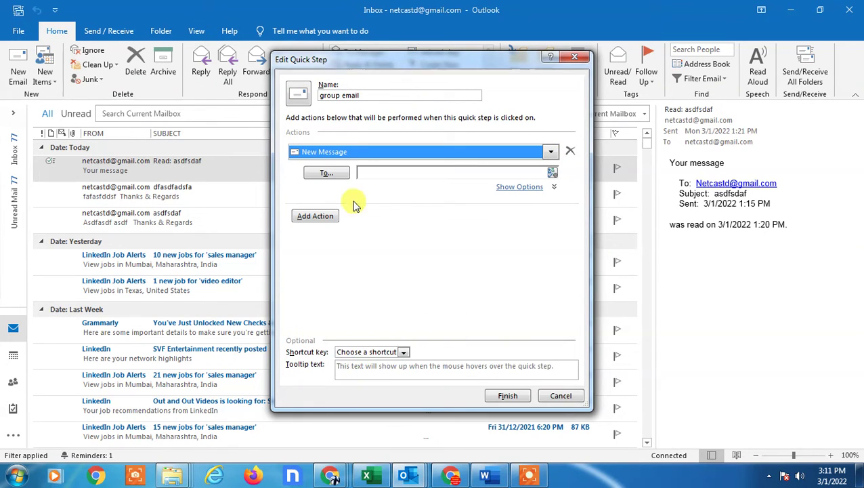
pyautogui.click(521, 189)
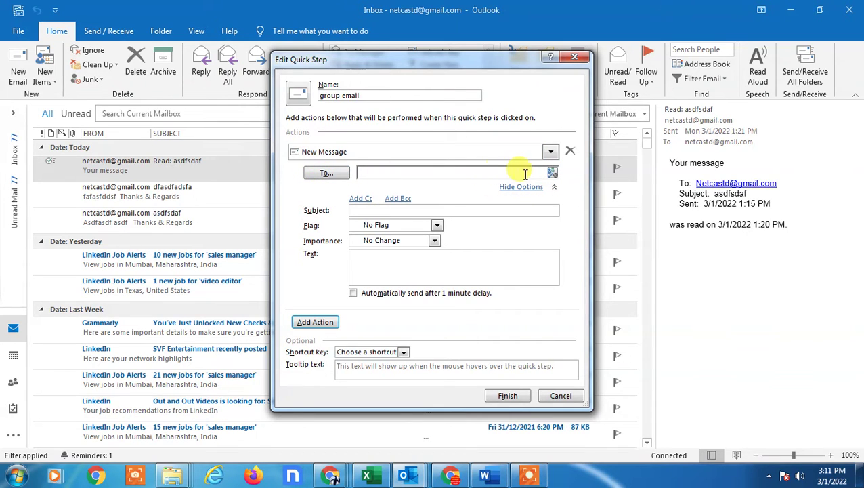
pyautogui.click(326, 174)
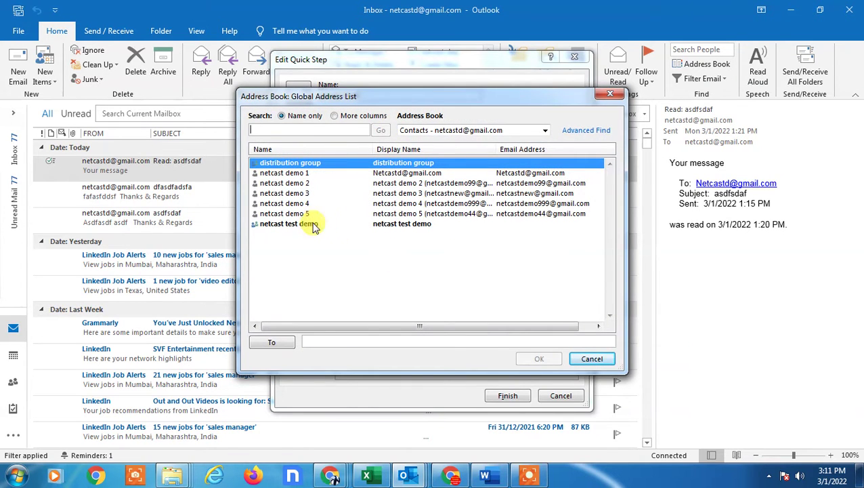
# - Add netcast demo 5 through netcast demo 1 as the Quick Step's recipients
pyautogui.click(292, 214)
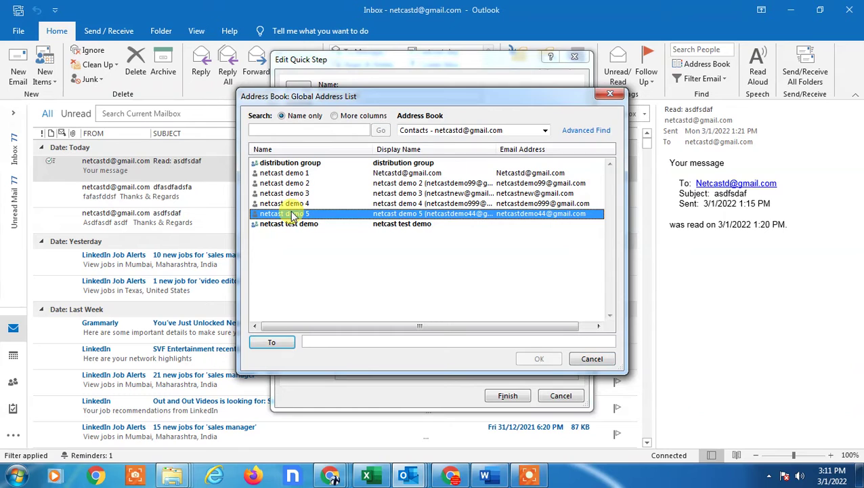
pyautogui.doubleClick(293, 213)
pyautogui.doubleClick(293, 203)
pyautogui.doubleClick(296, 193)
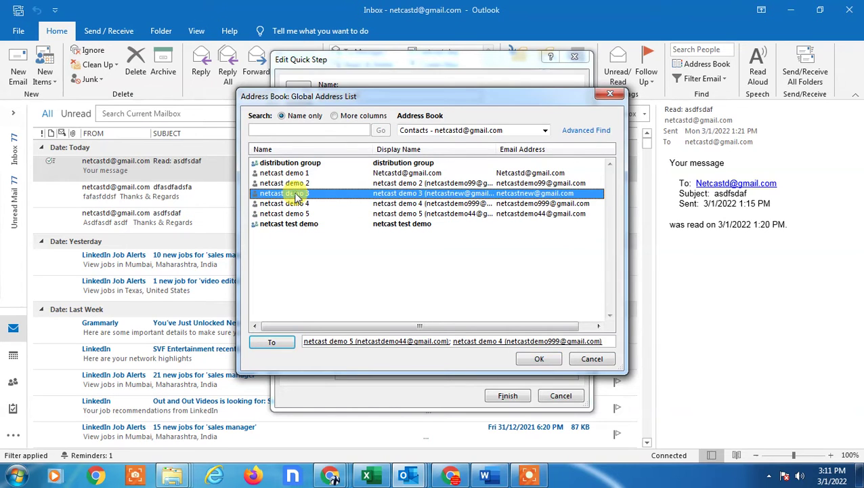
pyautogui.doubleClick(298, 183)
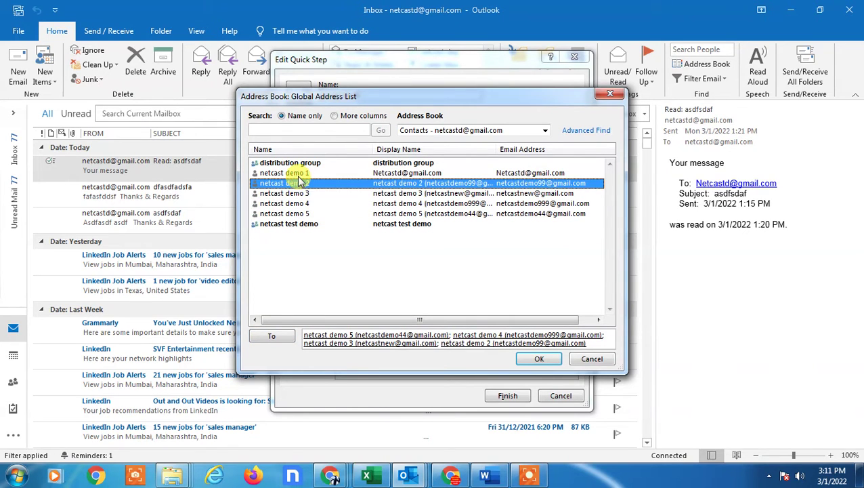
pyautogui.doubleClick(298, 173)
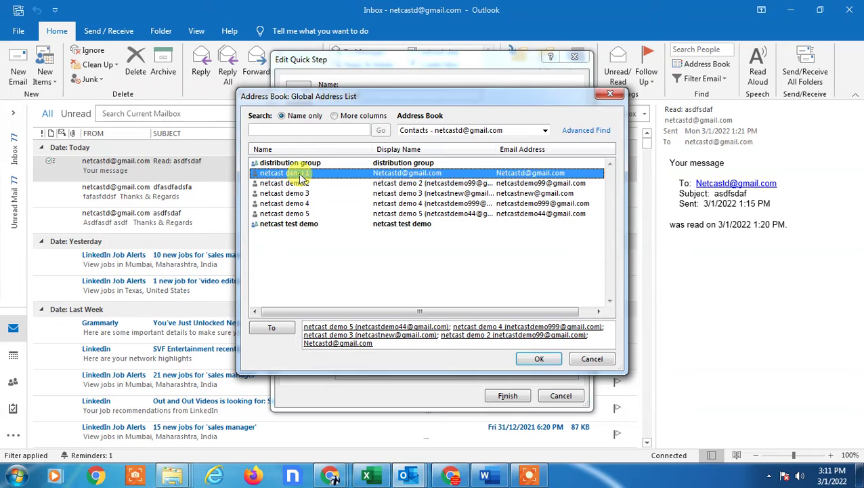
pyautogui.click(539, 361)
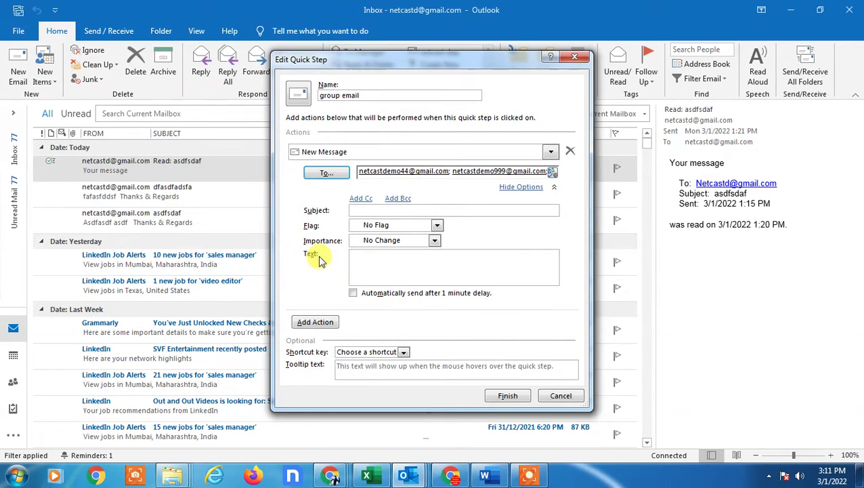
# - Give the Quick Step subject 'asdfasd', Flag Message and Importance: High, then finish it
pyautogui.click(374, 212)
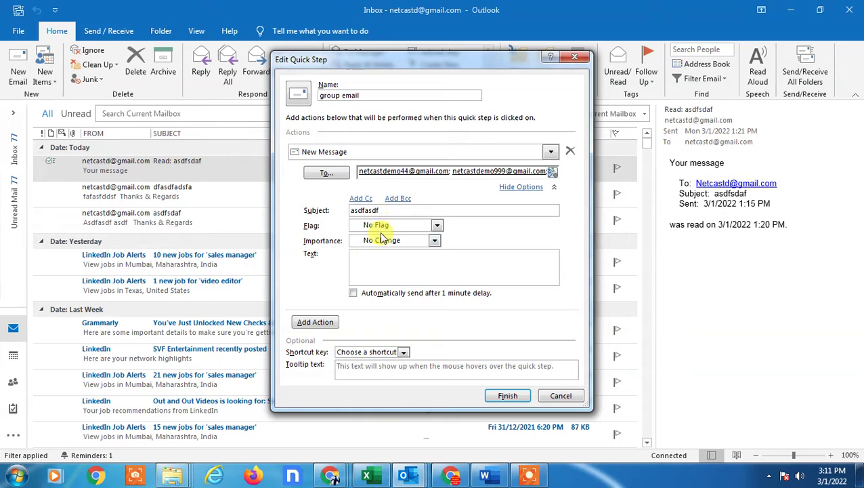
pyautogui.write('asdfasd')
pyautogui.click(437, 224)
pyautogui.click(379, 253)
pyautogui.click(434, 241)
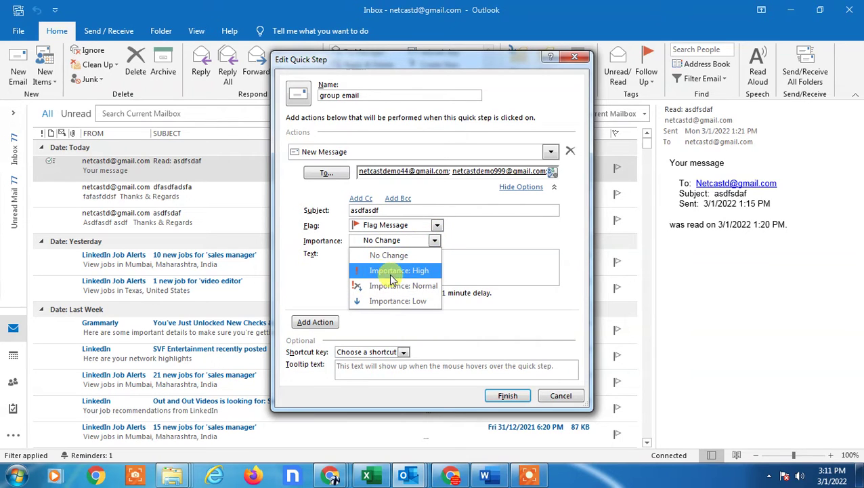
pyautogui.click(412, 271)
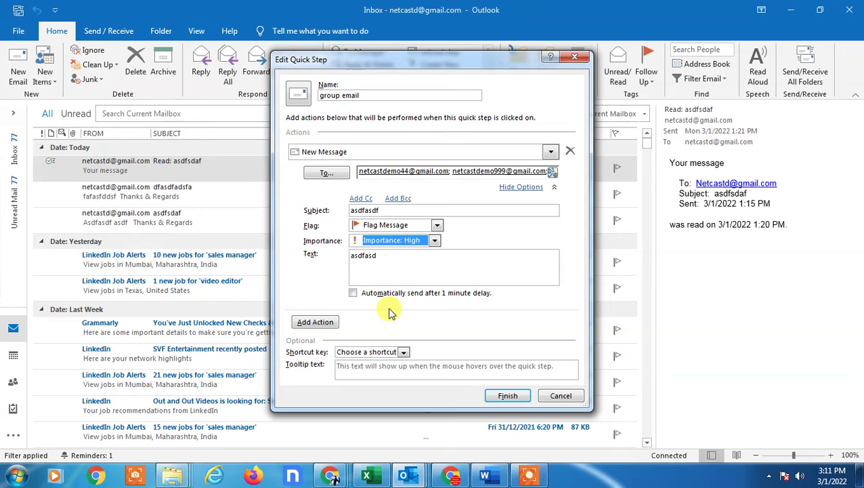
pyautogui.click(502, 396)
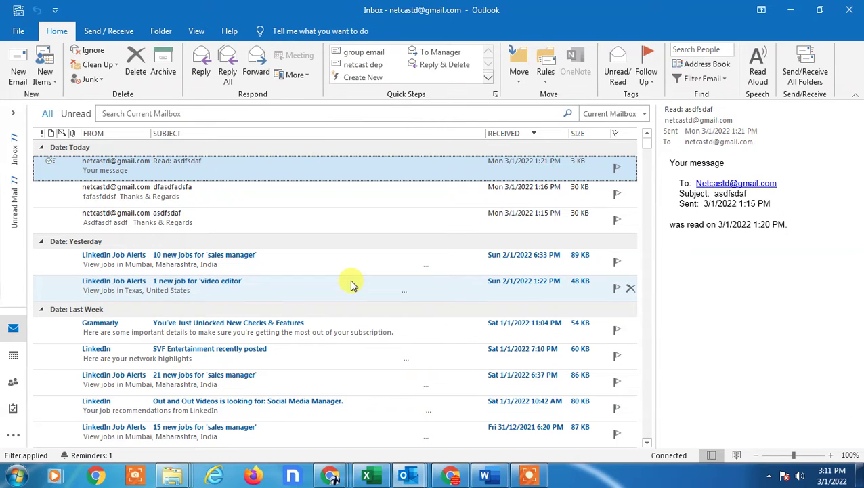
pyautogui.click(356, 54)
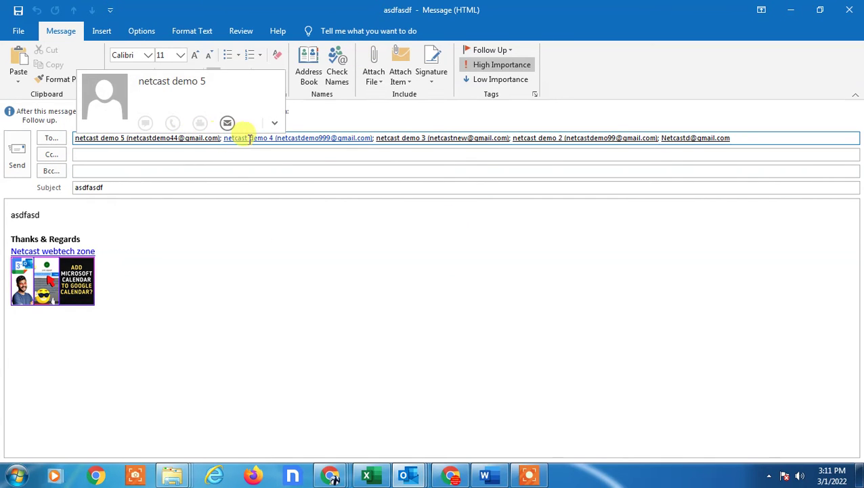
pyautogui.click(90, 213)
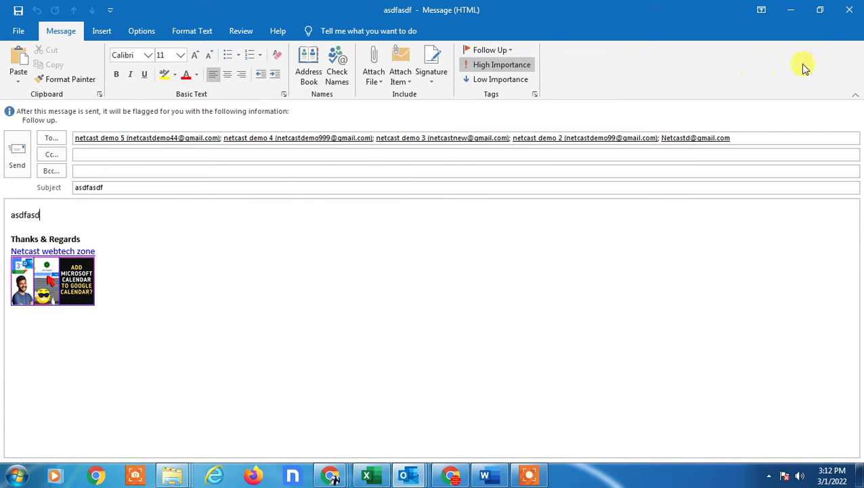
pyautogui.click(849, 9)
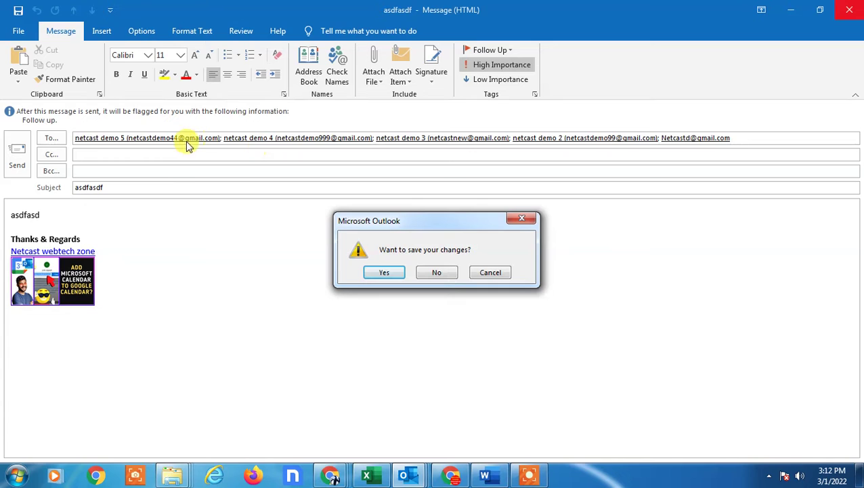
pyautogui.click(521, 218)
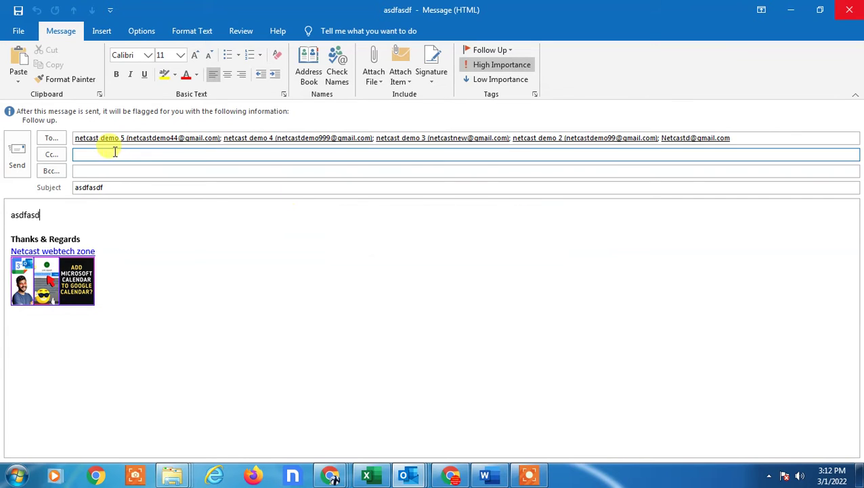
pyautogui.click(72, 137)
pyautogui.moveTo(92, 141)
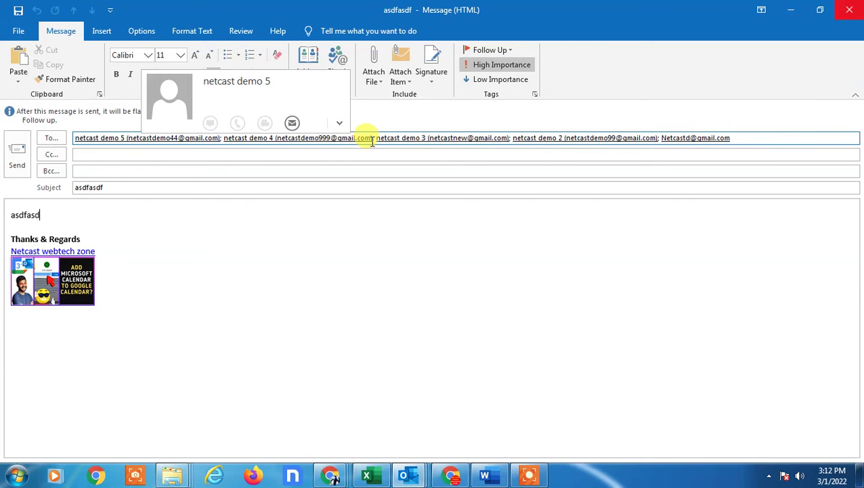
pyautogui.click(851, 11)
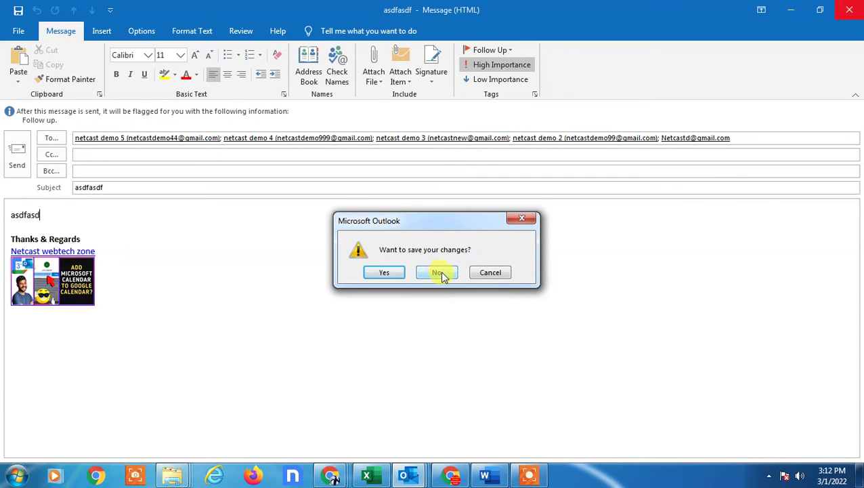
pyautogui.click(439, 273)
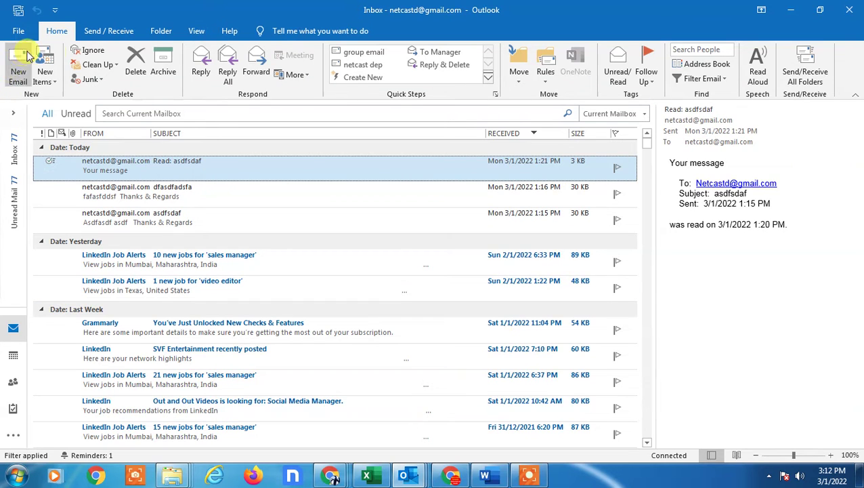
# - Create a new 'netcast demo list' contact group via New Items > More Items, ready to add members
pyautogui.click(54, 81)
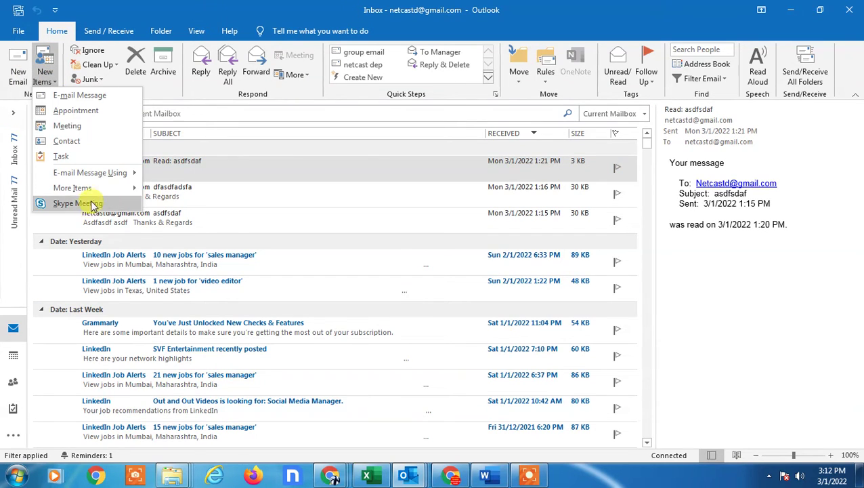
pyautogui.moveTo(112, 188)
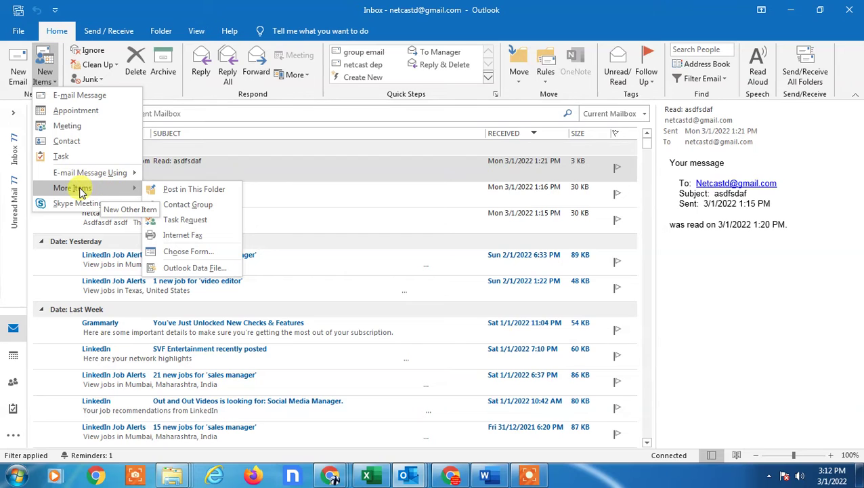
pyautogui.click(193, 207)
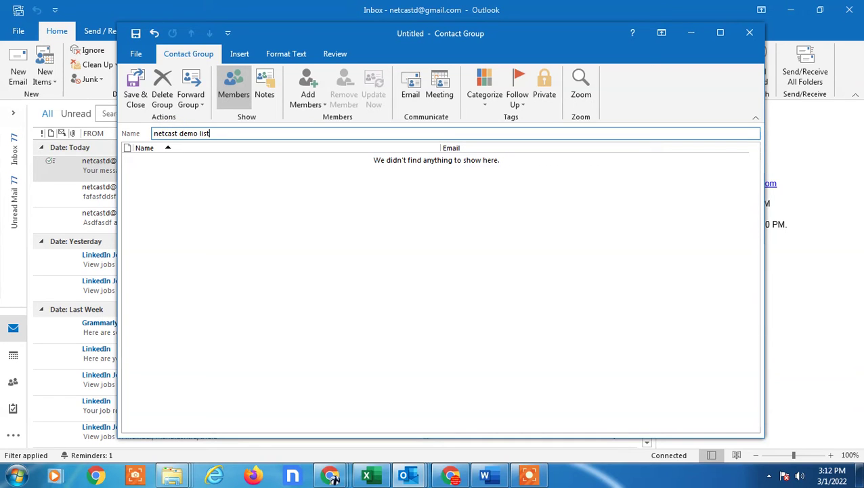
pyautogui.click(308, 98)
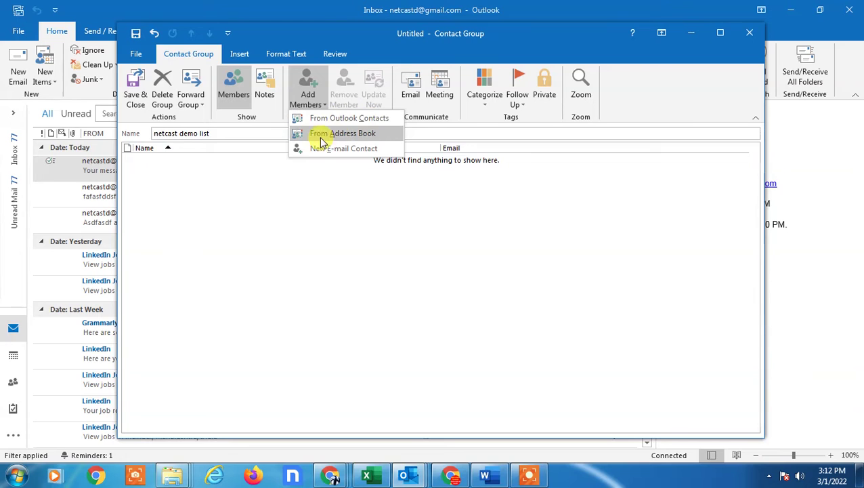
# - Add netcast demo 1–5 from Outlook Contacts to the group, then save and close it
pyautogui.click(359, 119)
pyautogui.doubleClick(309, 171)
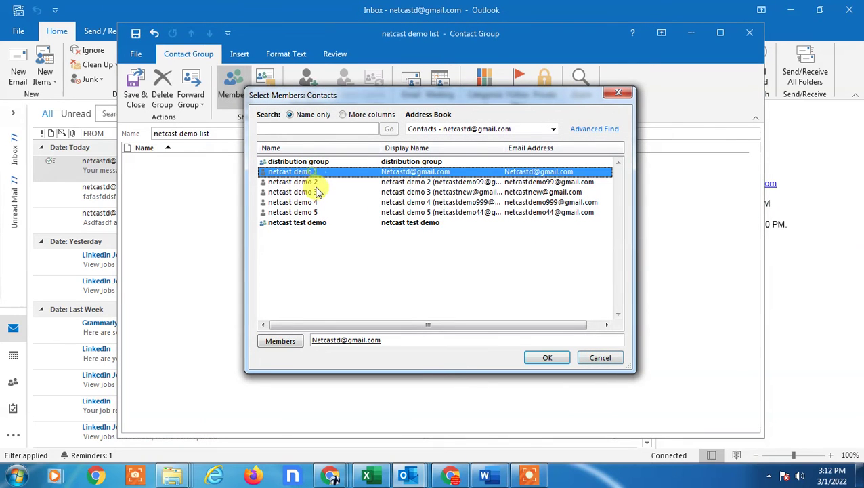
pyautogui.doubleClick(303, 182)
pyautogui.doubleClick(310, 192)
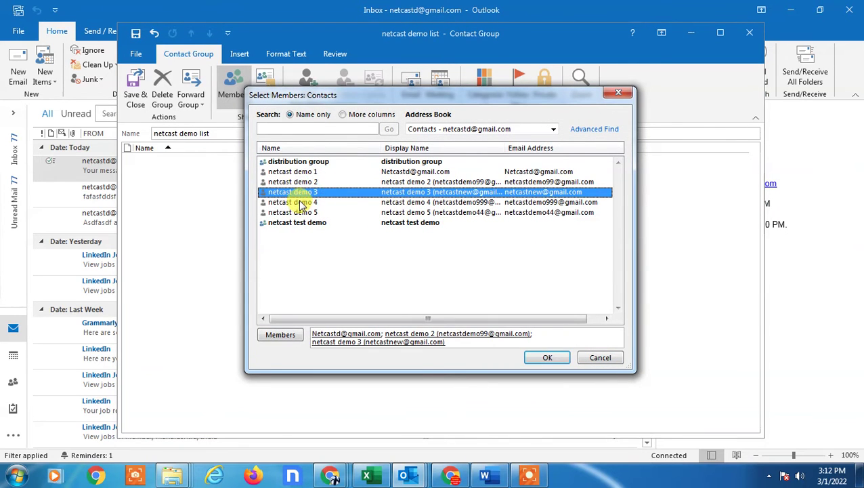
pyautogui.doubleClick(302, 202)
pyautogui.doubleClick(315, 216)
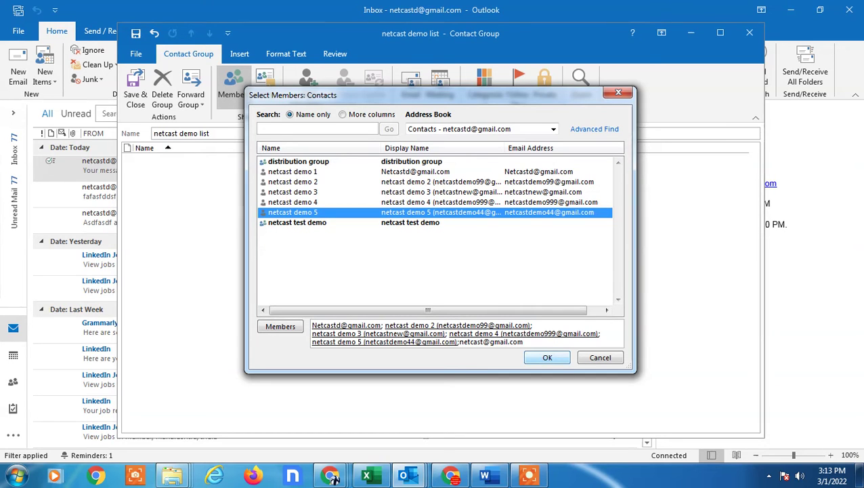
pyautogui.click(533, 358)
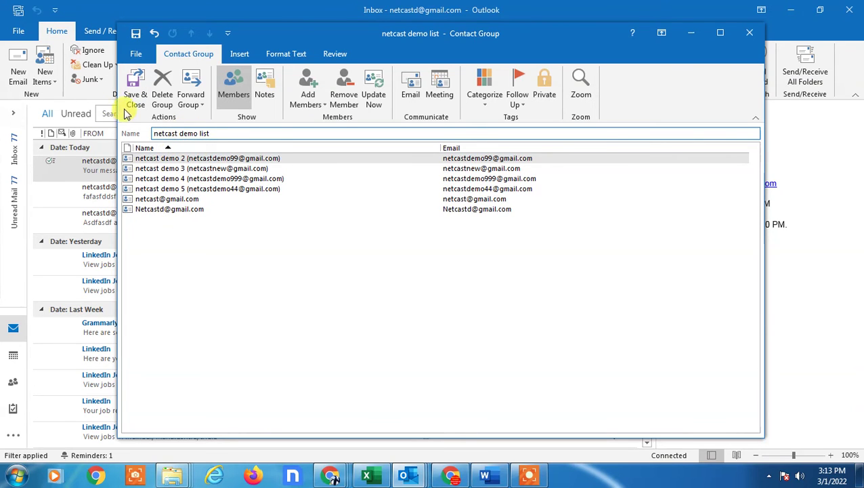
pyautogui.click(131, 88)
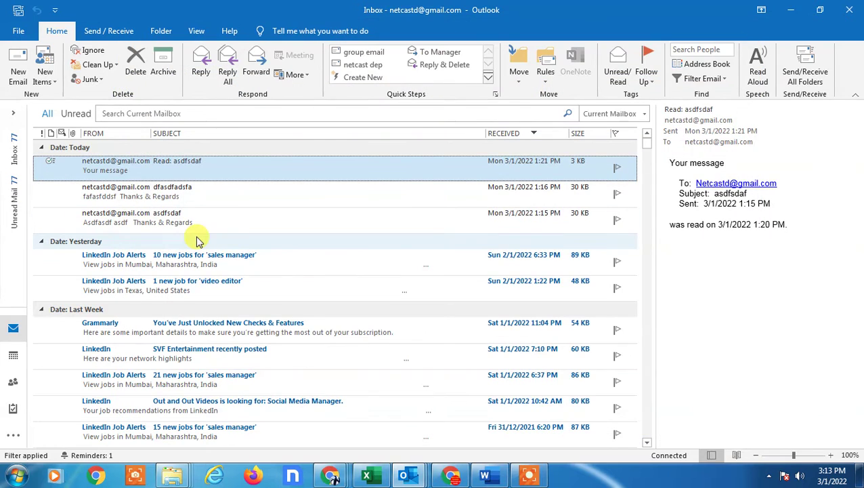
# - Start a new email message
pyautogui.click(18, 68)
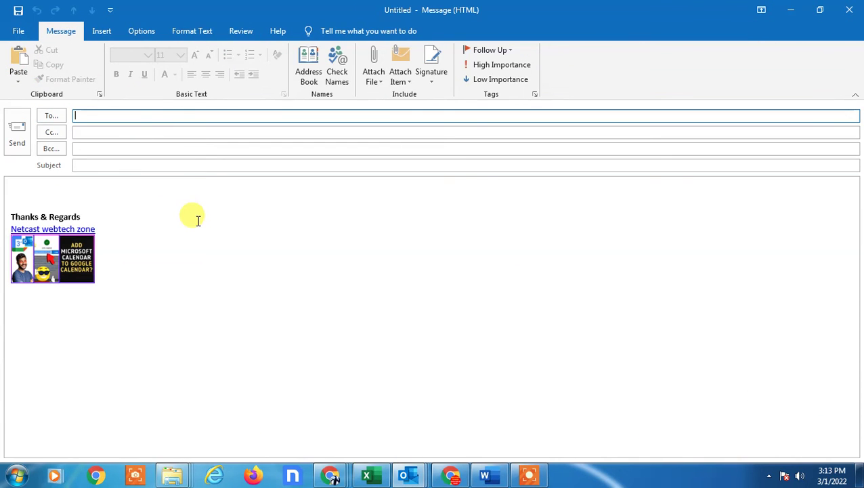
pyautogui.click(96, 149)
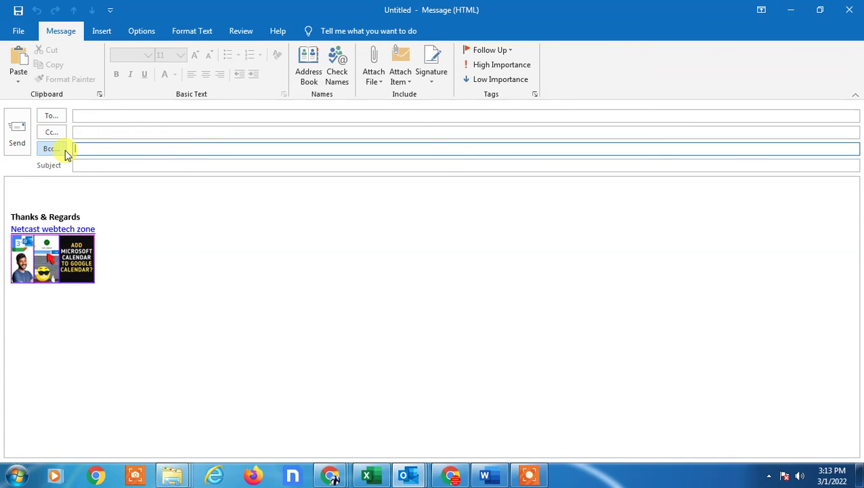
pyautogui.click(90, 113)
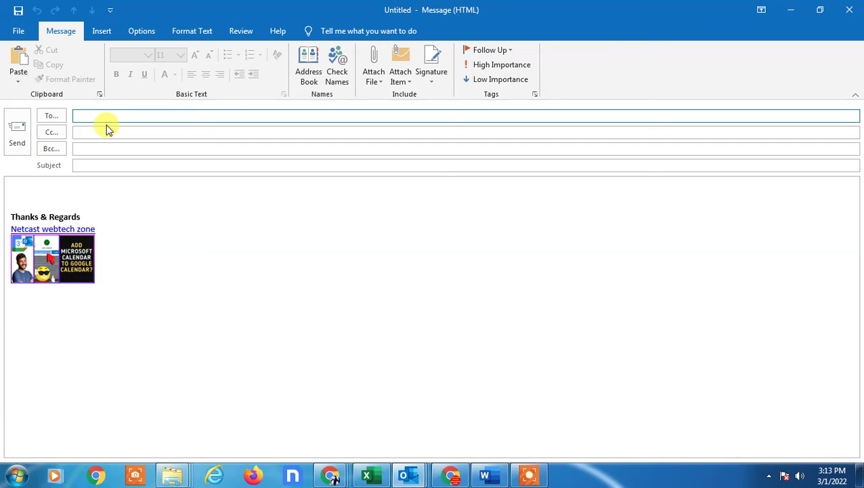
pyautogui.click(83, 164)
pyautogui.click(85, 147)
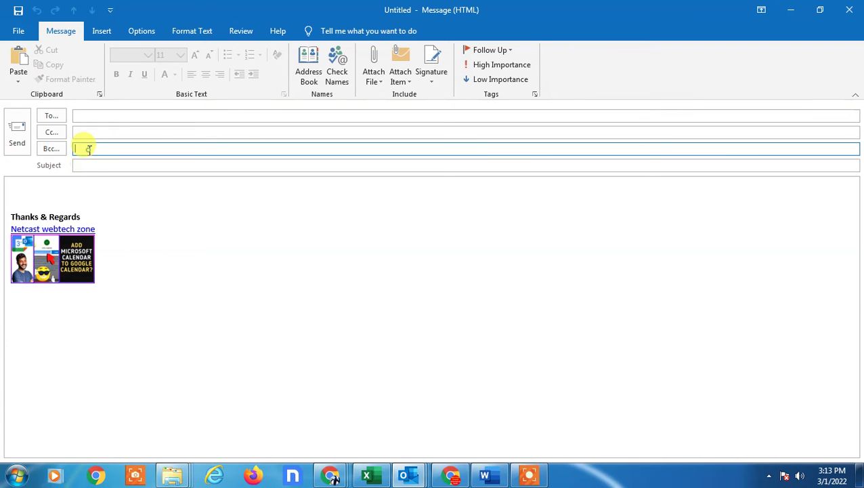
# - Put the netcast demo list group in the message's Bcc line
pyautogui.click(53, 150)
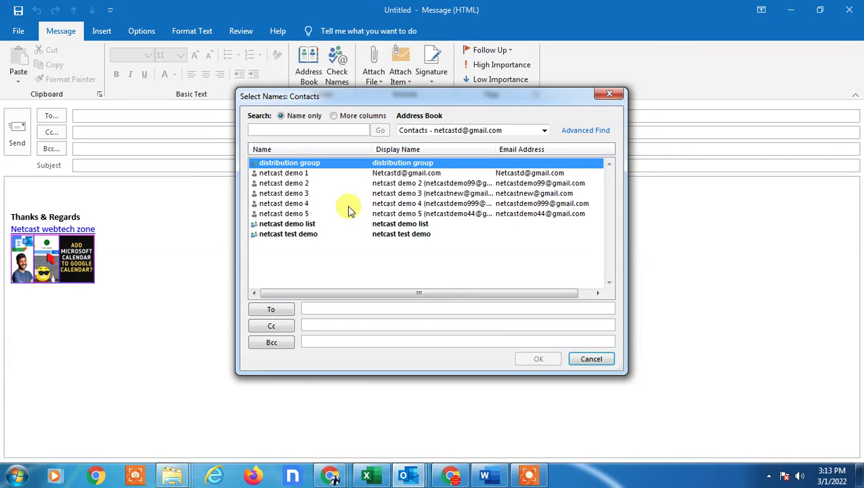
pyautogui.click(290, 224)
pyautogui.click(285, 163)
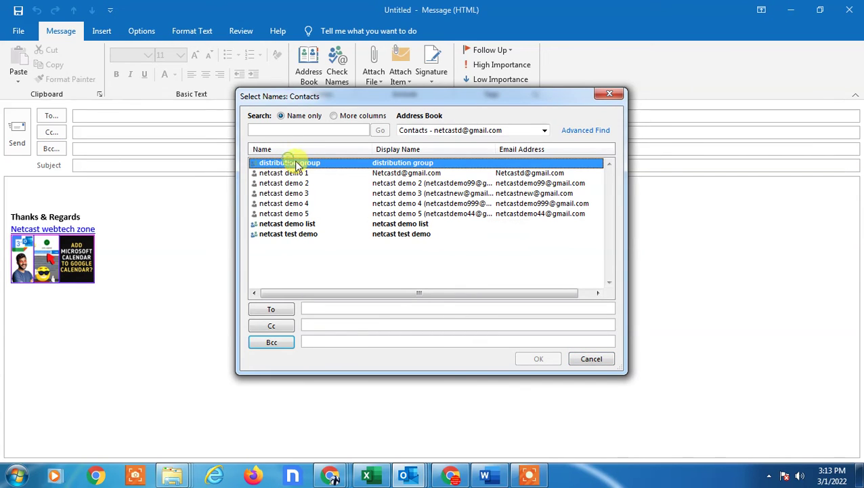
pyautogui.click(295, 223)
pyautogui.click(304, 163)
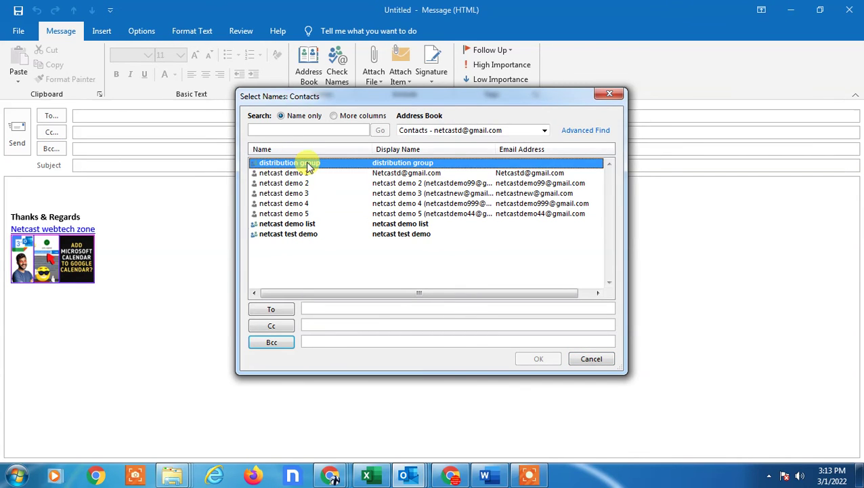
pyautogui.click(301, 234)
pyautogui.doubleClick(309, 224)
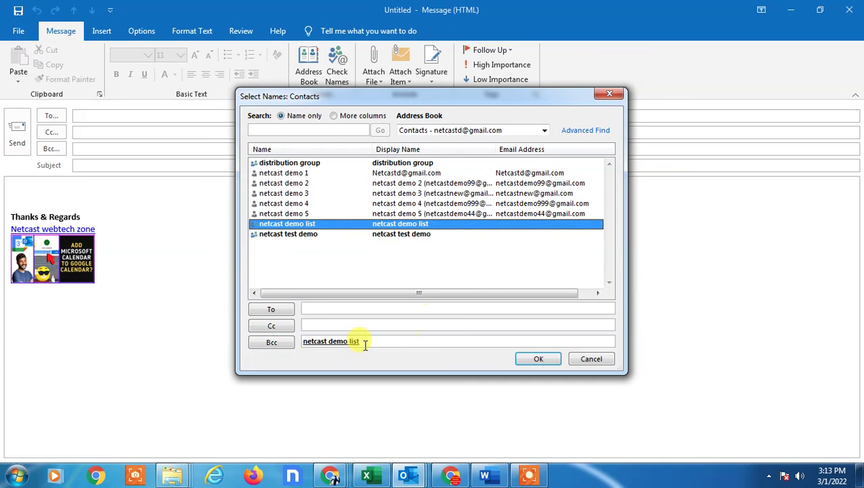
pyautogui.click(533, 358)
# - Enter subject 'adf' and body text 'adfssadfas'
pyautogui.click(151, 166)
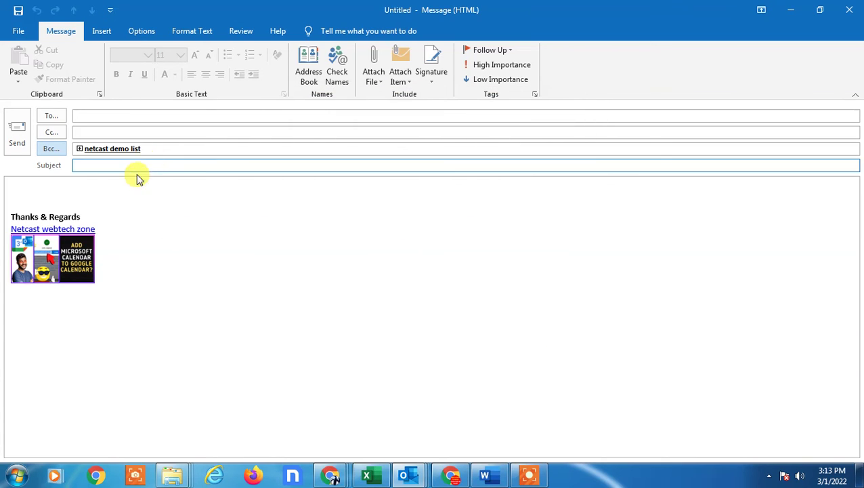
pyautogui.write('adf')
pyautogui.click(46, 197)
pyautogui.write('adfssadfas')
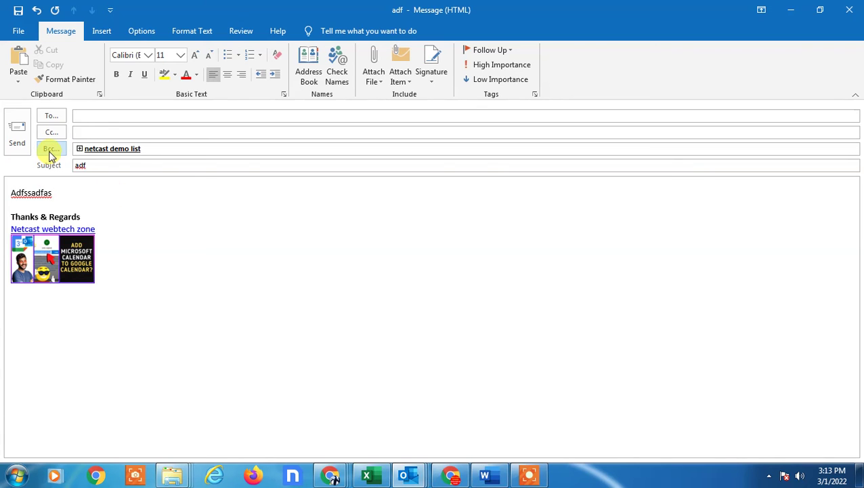
# - Select the netcast demo list group in Select Names so it fills the To line too
pyautogui.click(81, 148)
pyautogui.moveTo(139, 147)
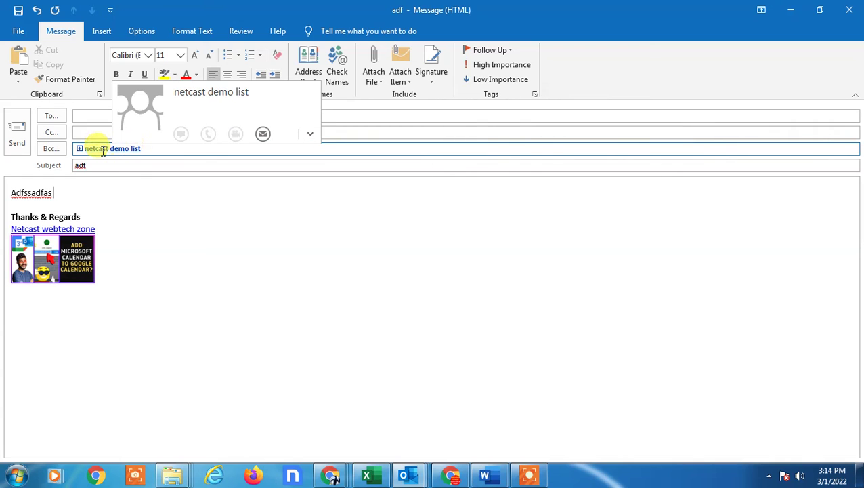
pyautogui.click(130, 202)
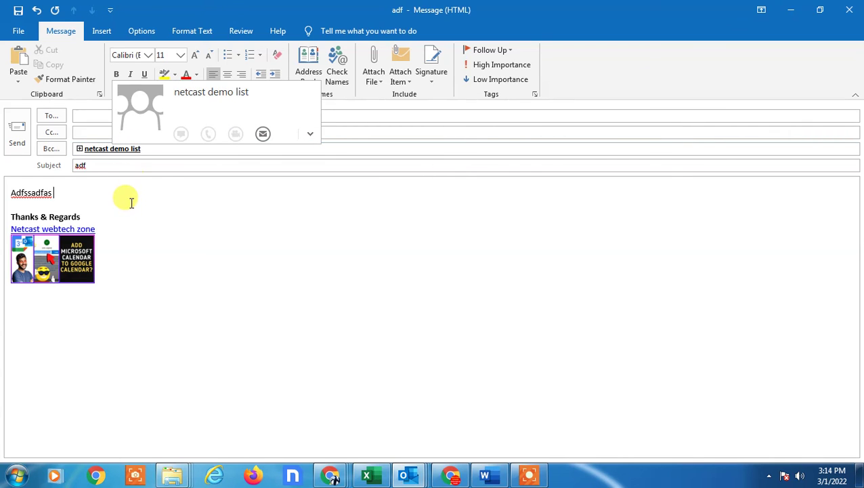
pyautogui.click(84, 113)
pyautogui.click(51, 115)
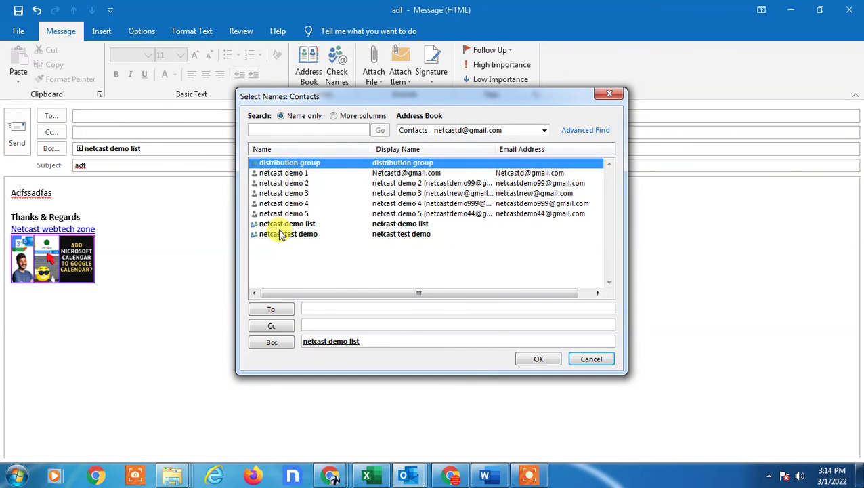
pyautogui.click(281, 225)
pyautogui.click(538, 358)
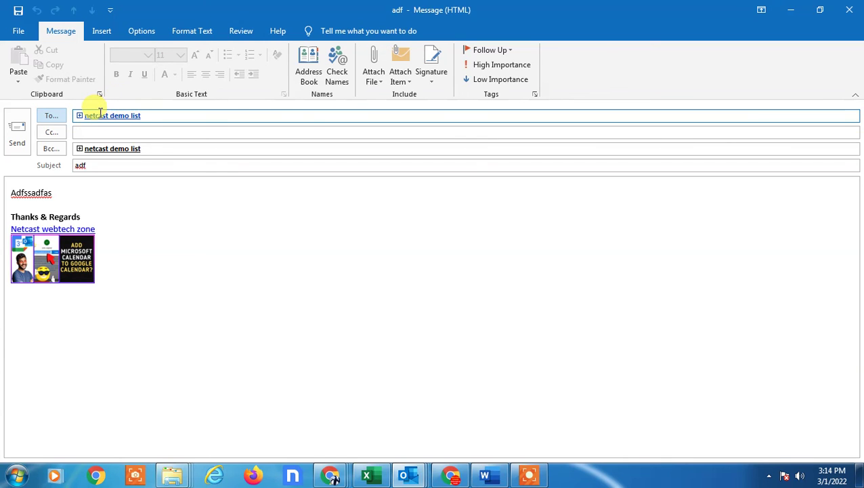
pyautogui.moveTo(101, 113)
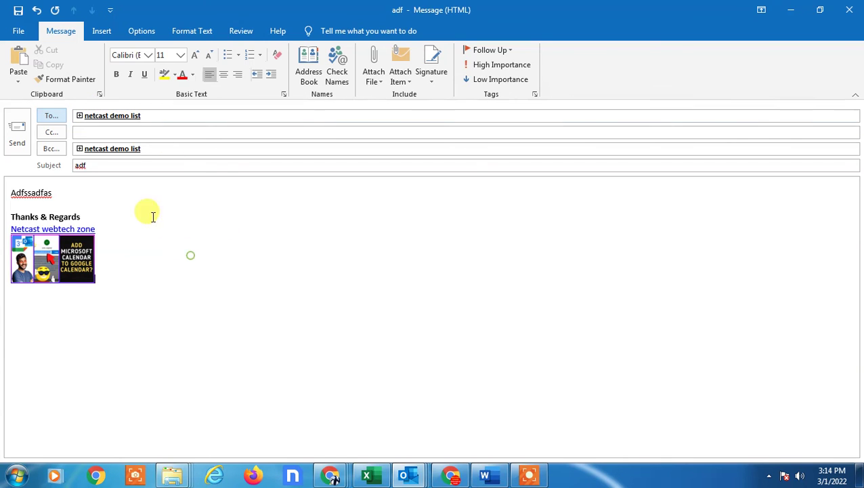